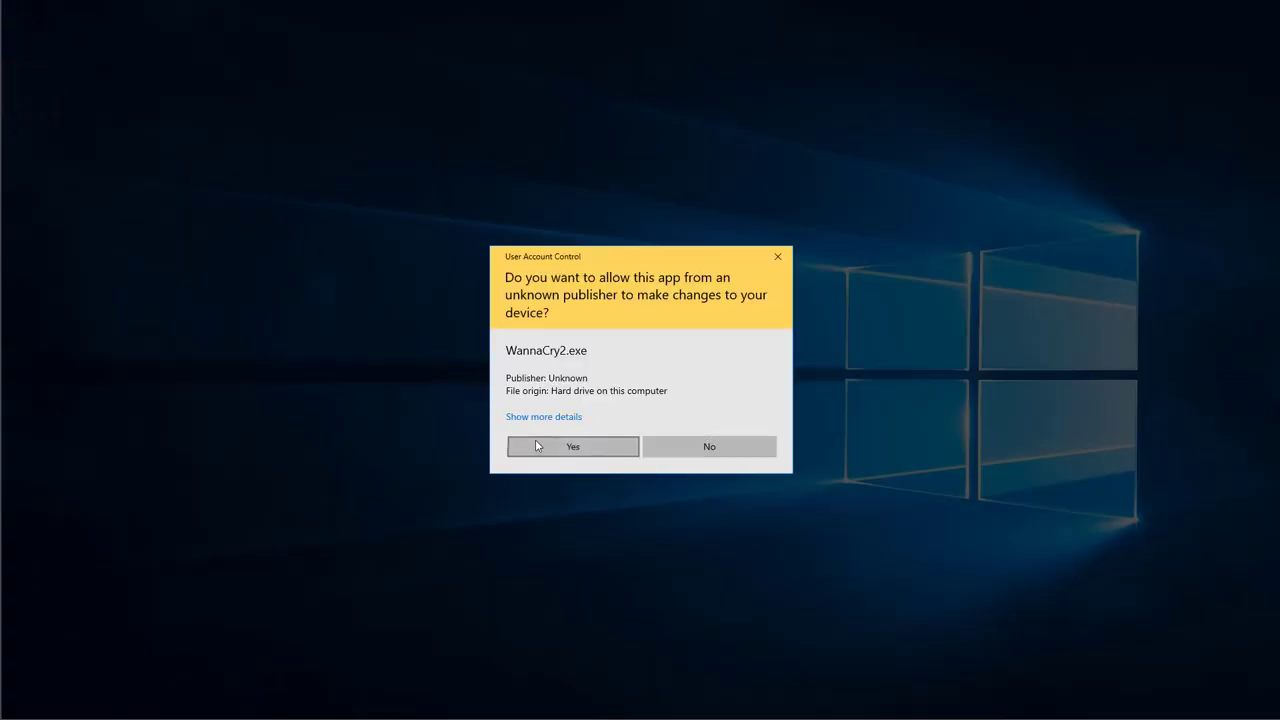
- Allow WannaCry2.exe to make changes so it encrypts the files and shows its ransom note
left_click(540, 446)
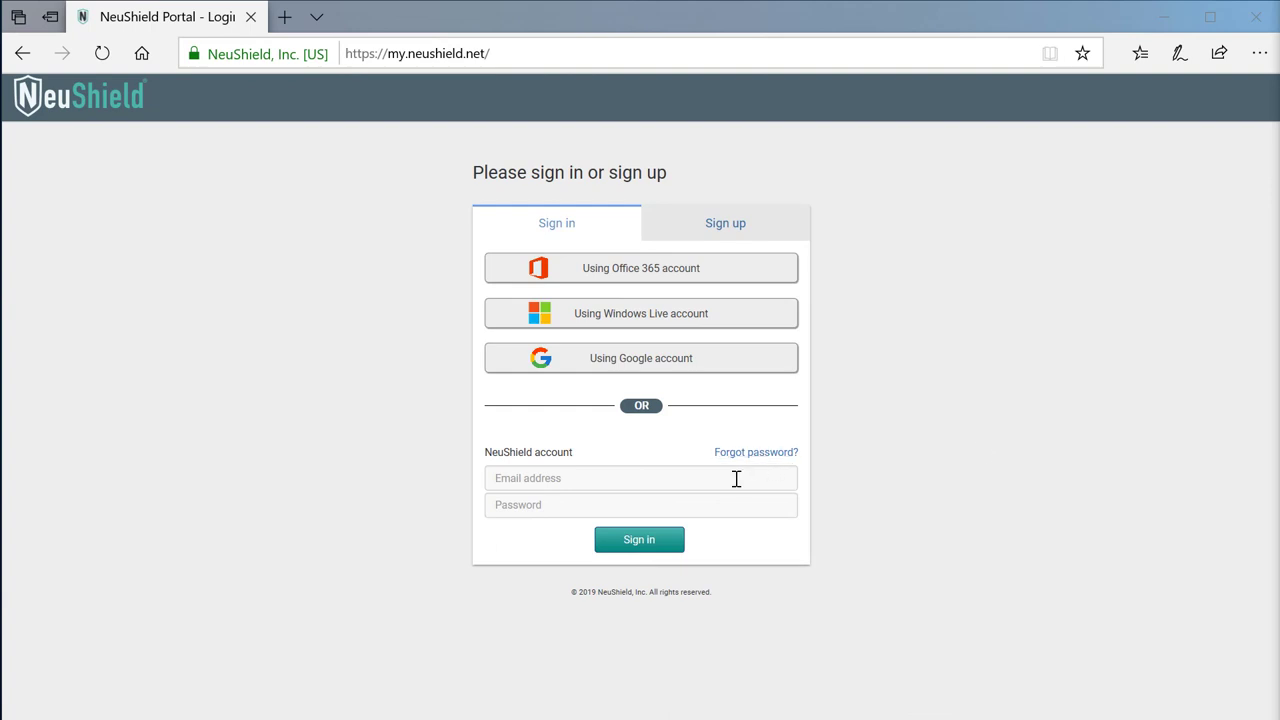
- Sign in to NeuShield Portal with the demo account's e-mail address and password
left_click(769, 478)
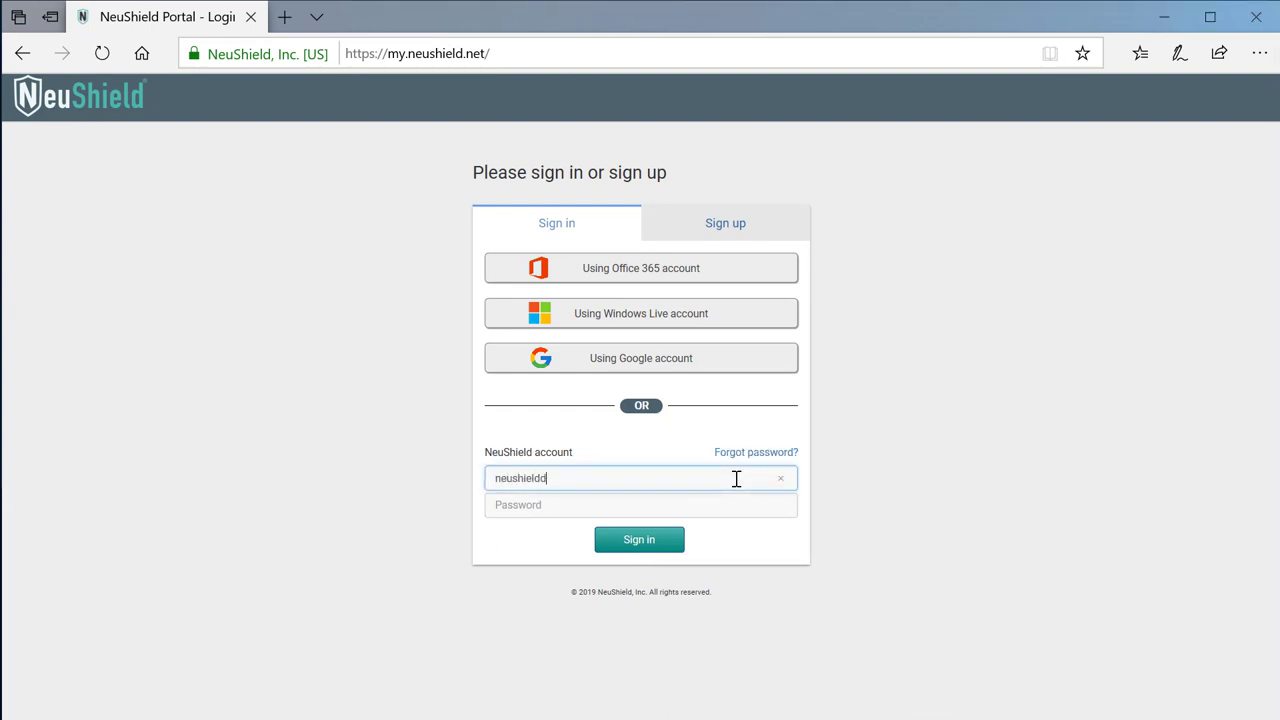
key("Return")
type("**********")
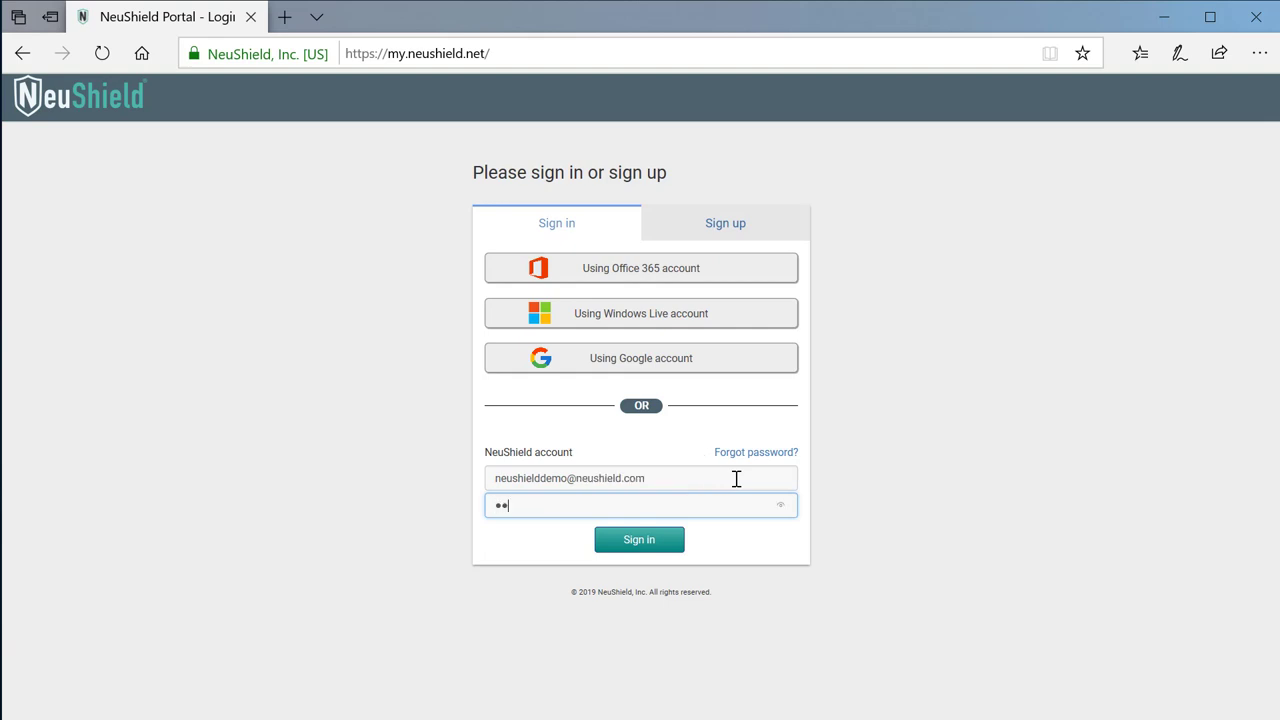
key("Return")
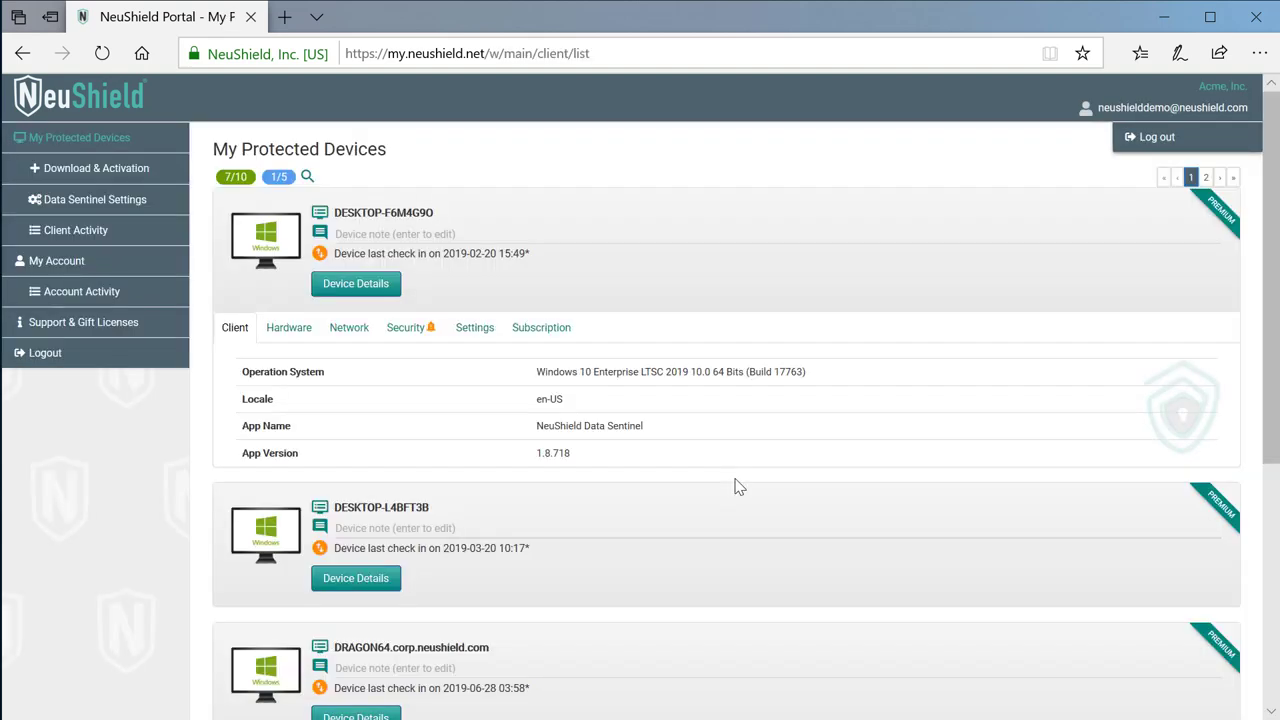
- Open Device Details for W10x64Test from page 2 of the protected devices list
left_click(1206, 178)
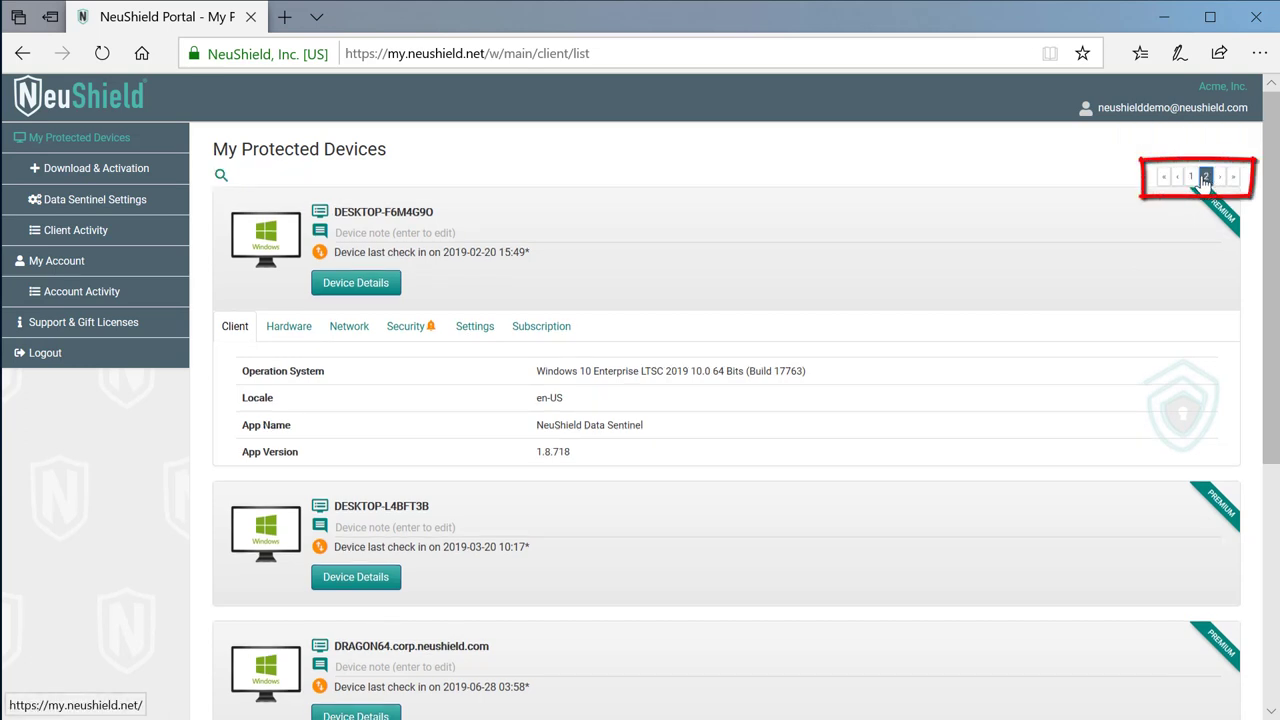
left_click(345, 285)
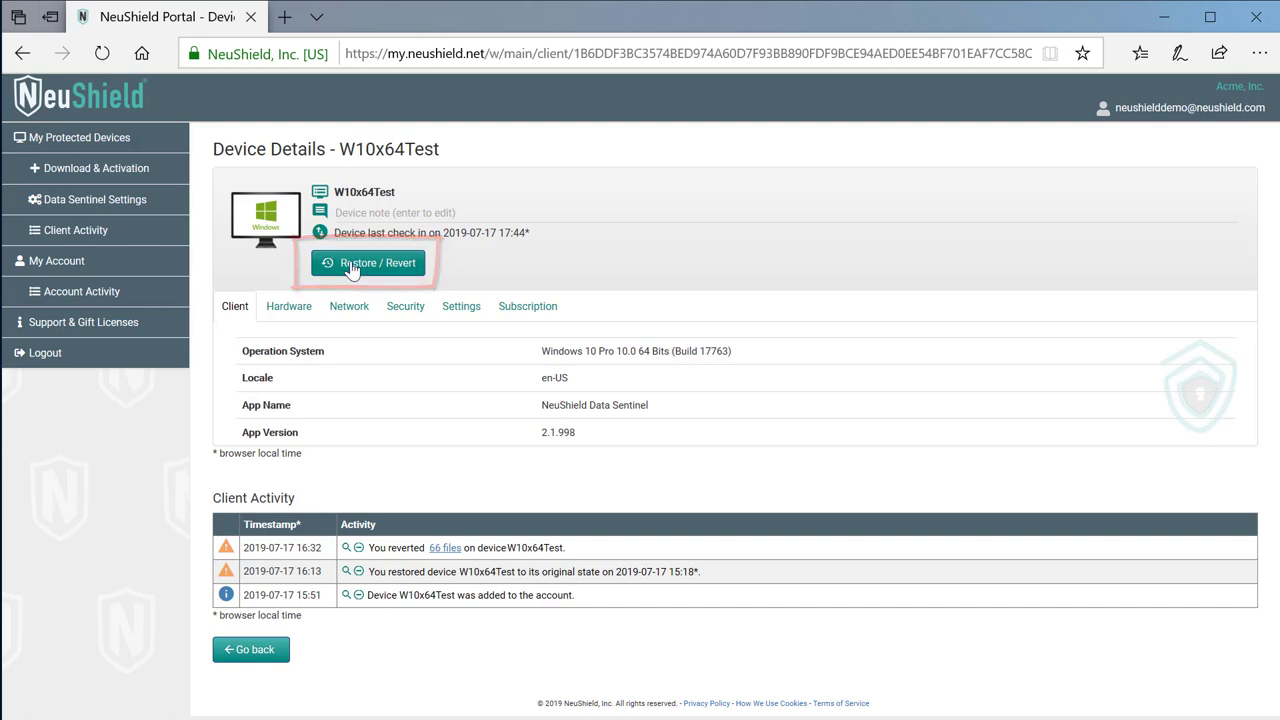
left_click(352, 266)
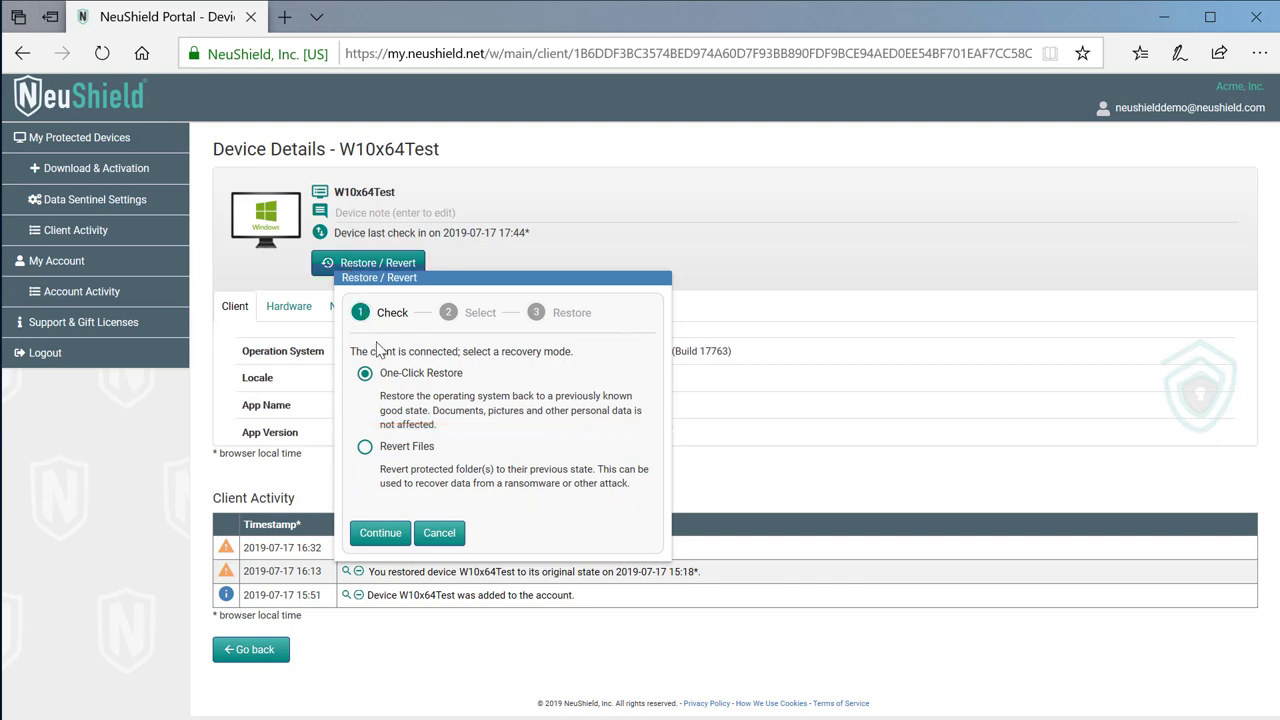
left_click(387, 530)
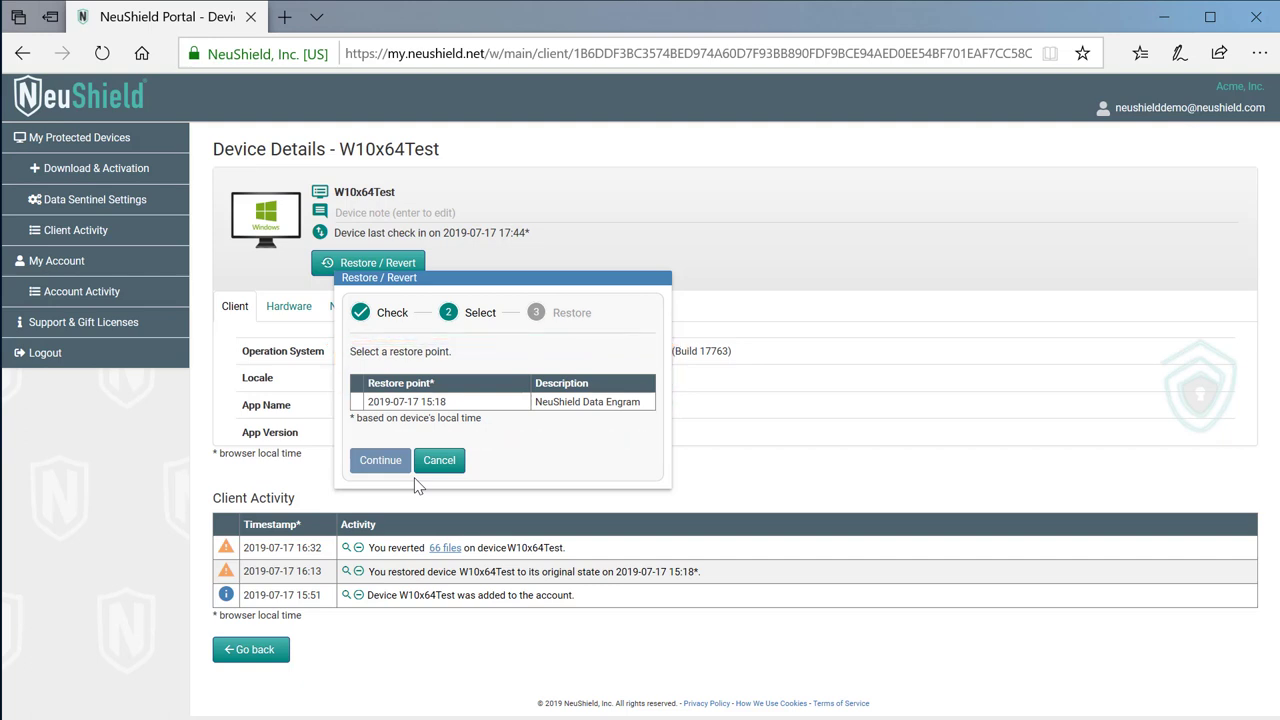
left_click(438, 403)
- Force the restore with the message 'Recover from WannaCry Attack' and confirm sending it
left_click(380, 461)
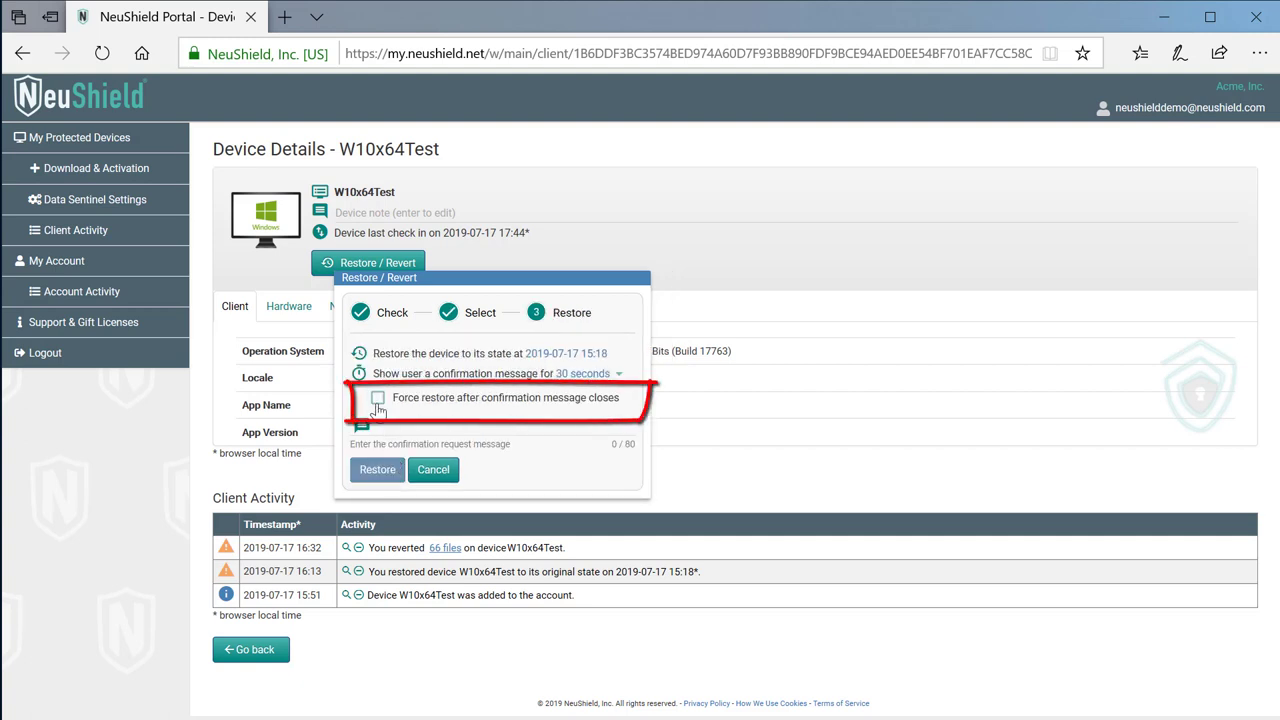
left_click(378, 401)
left_click(398, 428)
type("Re")
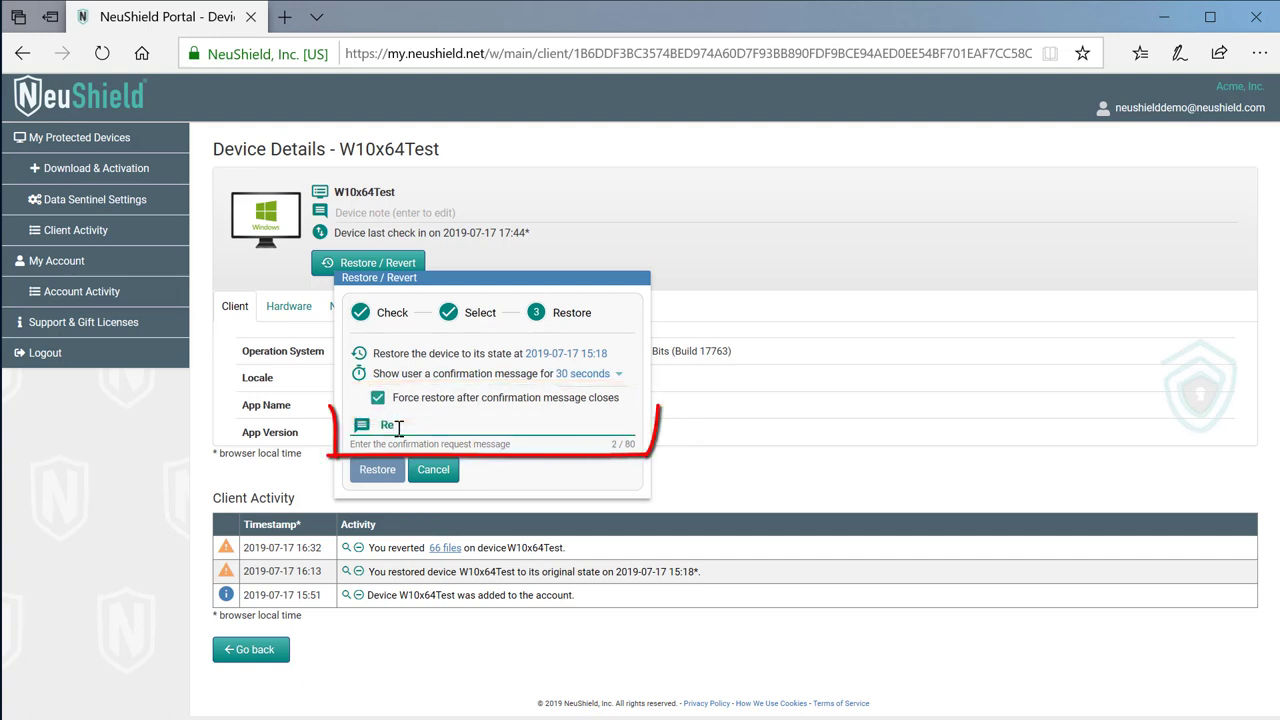
type("cover from WannaCry Attack")
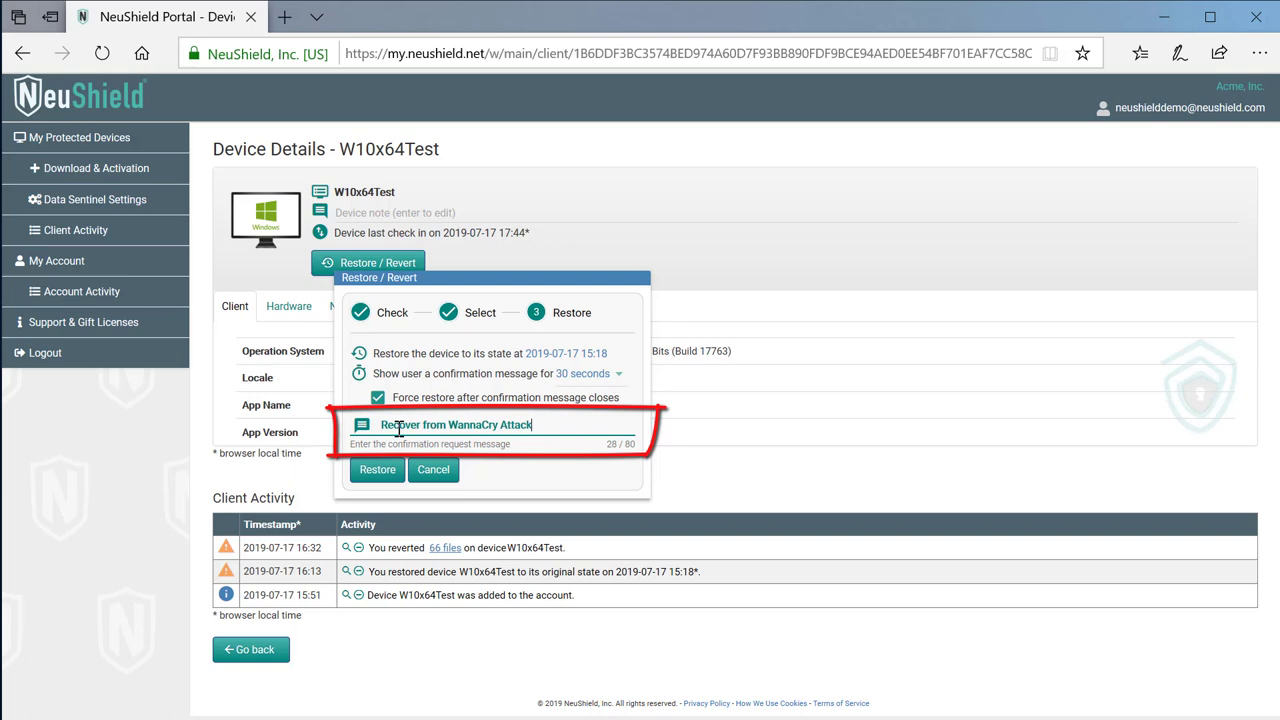
left_click(370, 476)
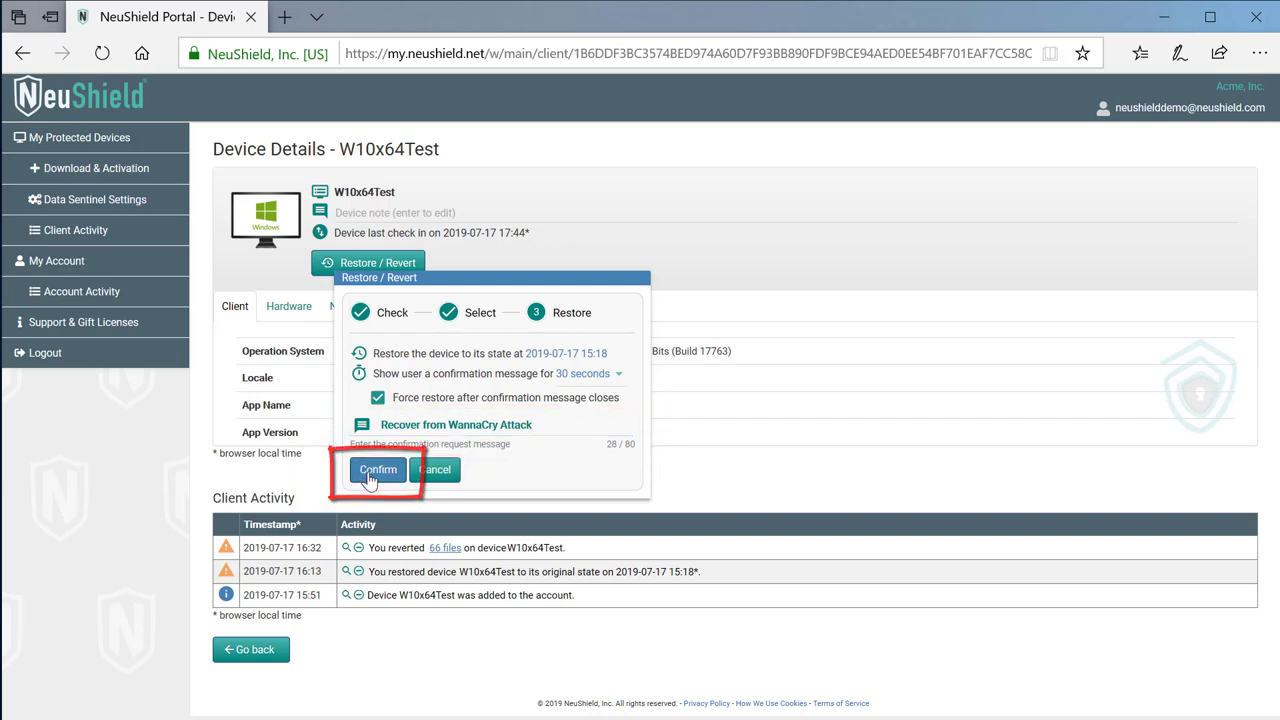
left_click(368, 478)
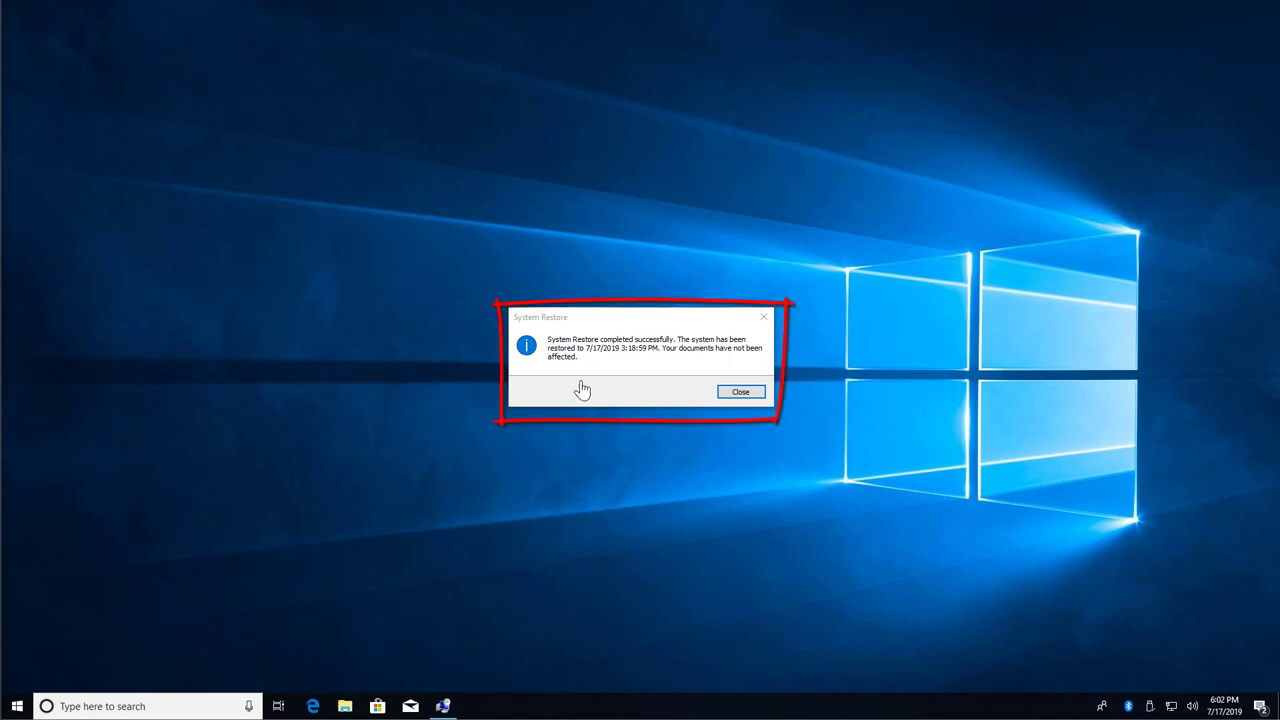
- Close the System Restore completed successfully dialog to reveal the restored desktop
left_click(733, 398)
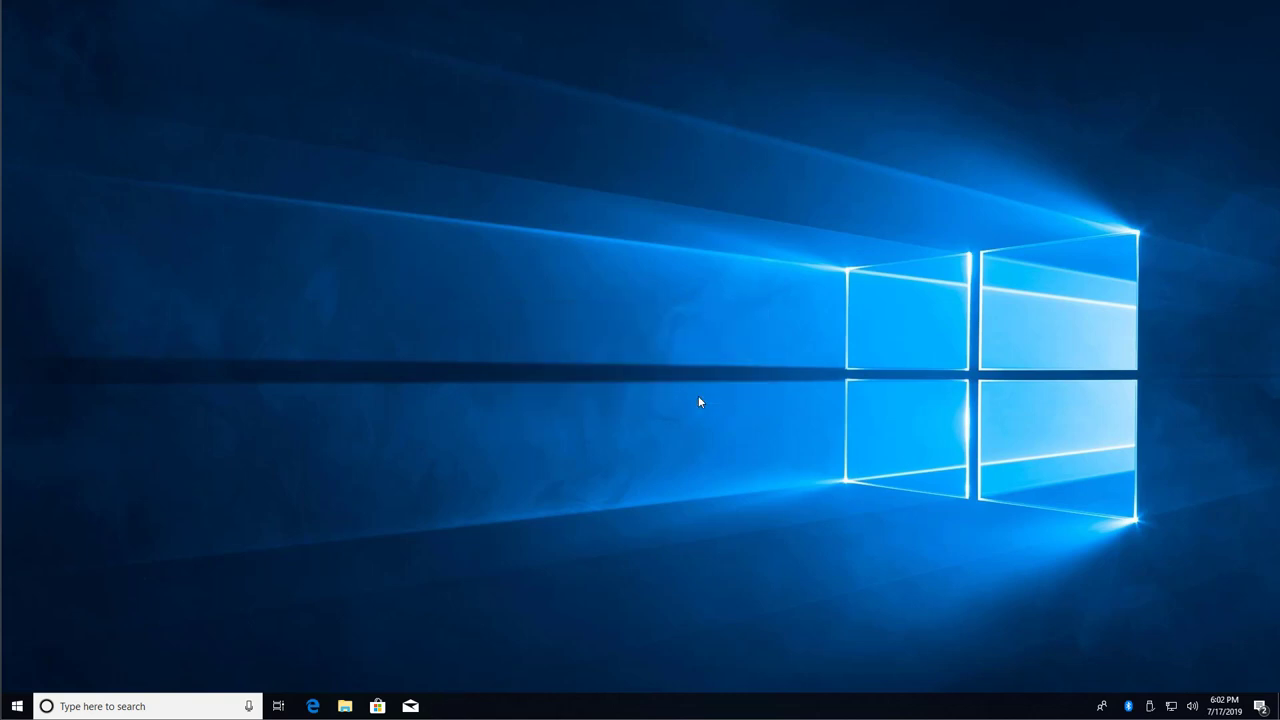
- Open the Documents folder in File Explorer and move its window to the upper right
left_click(345, 706)
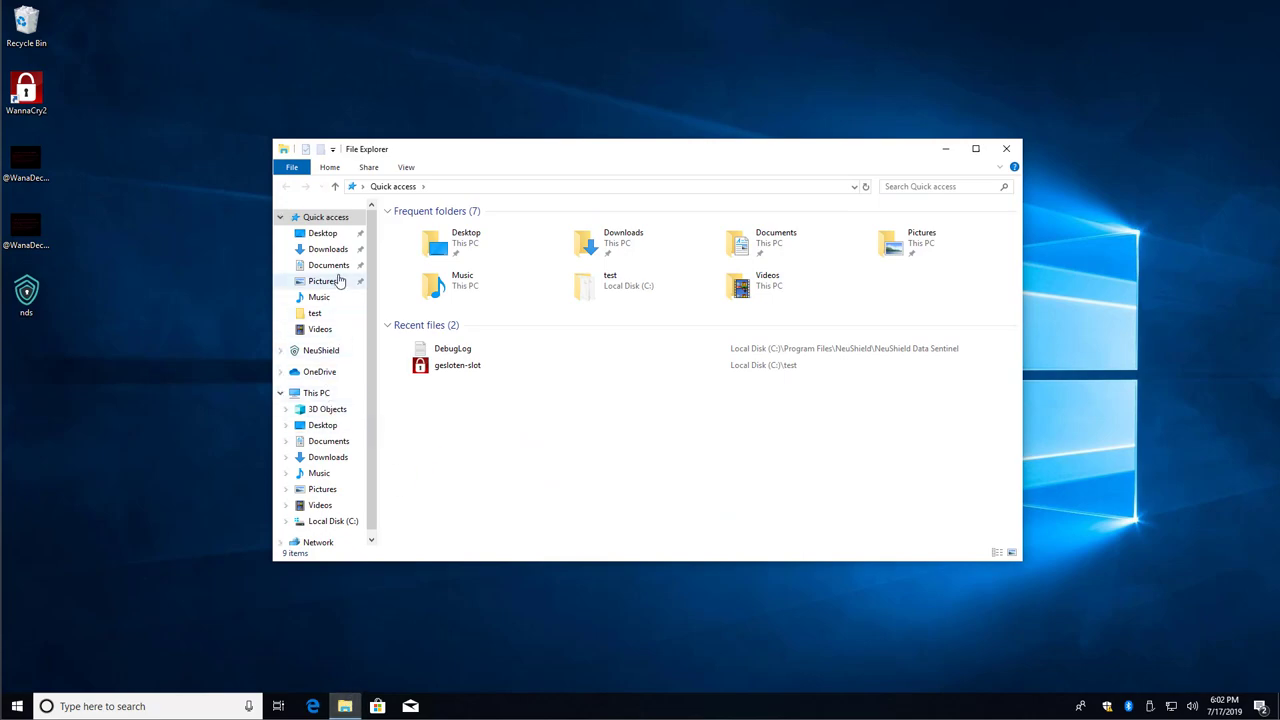
left_click(330, 265)
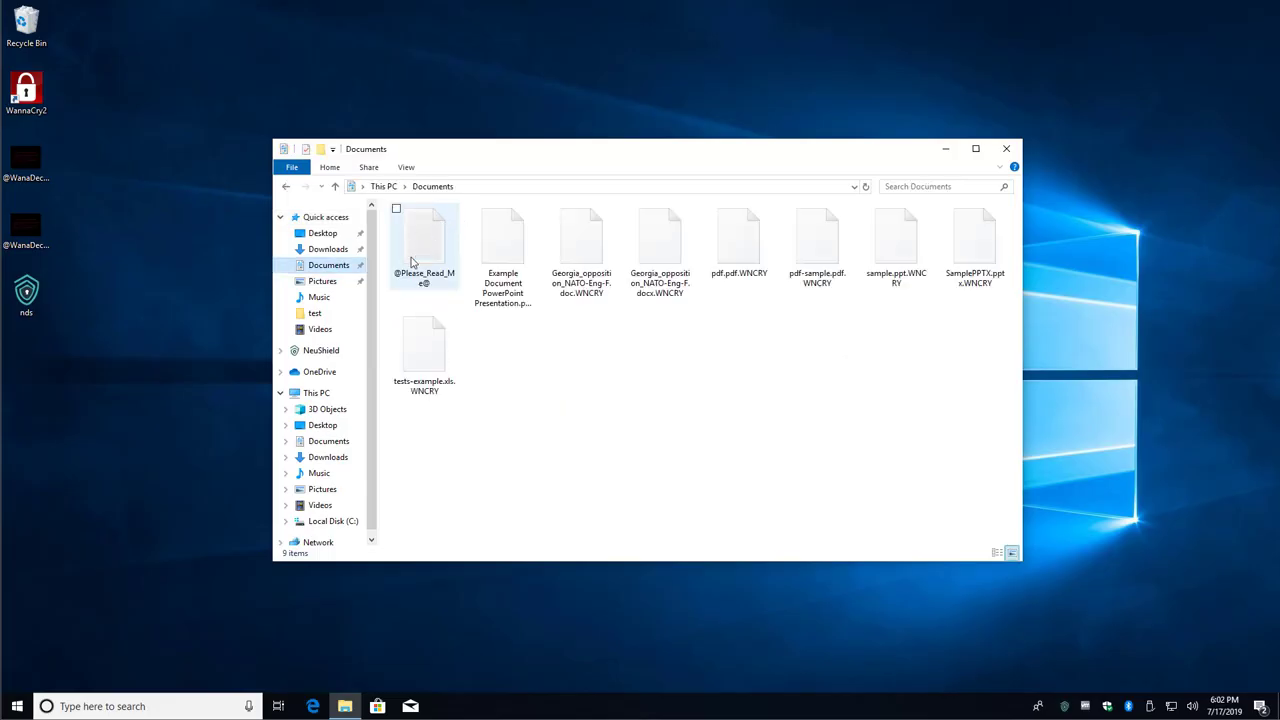
left_click_drag(537, 155, 782, 56)
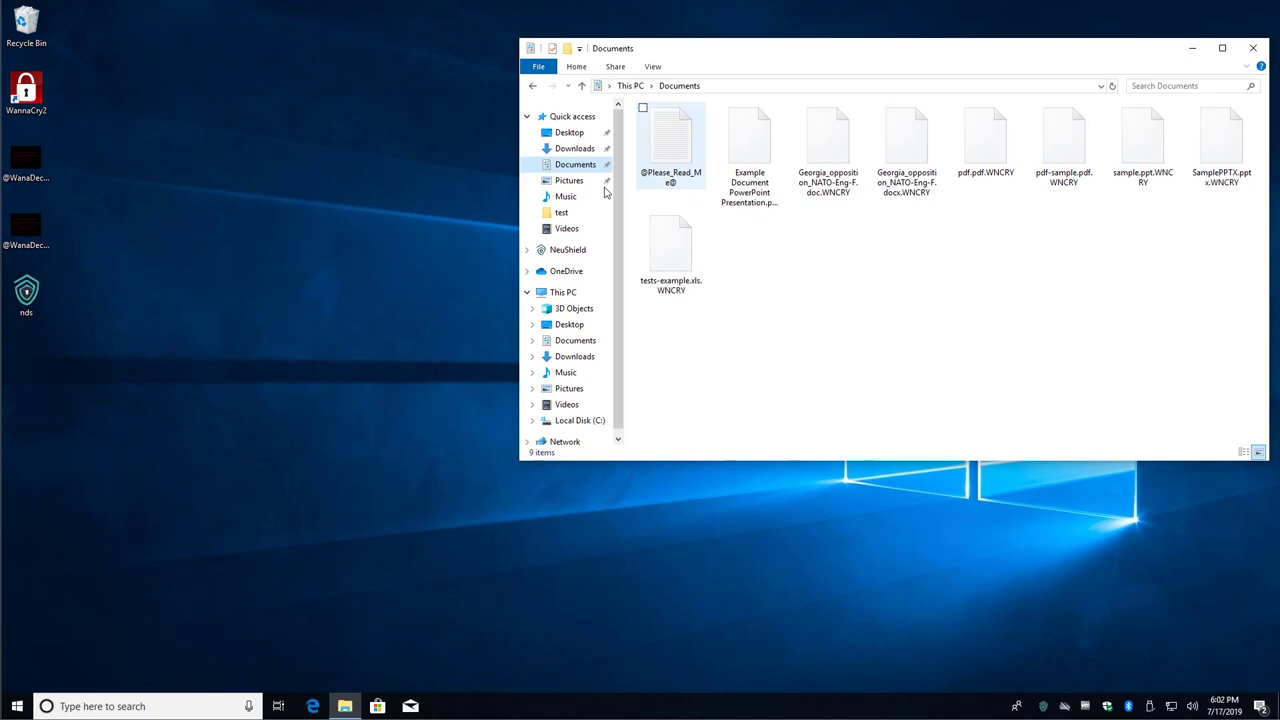
- Open Pictures in a second Explorer window and place it at the lower left
left_click(323, 661)
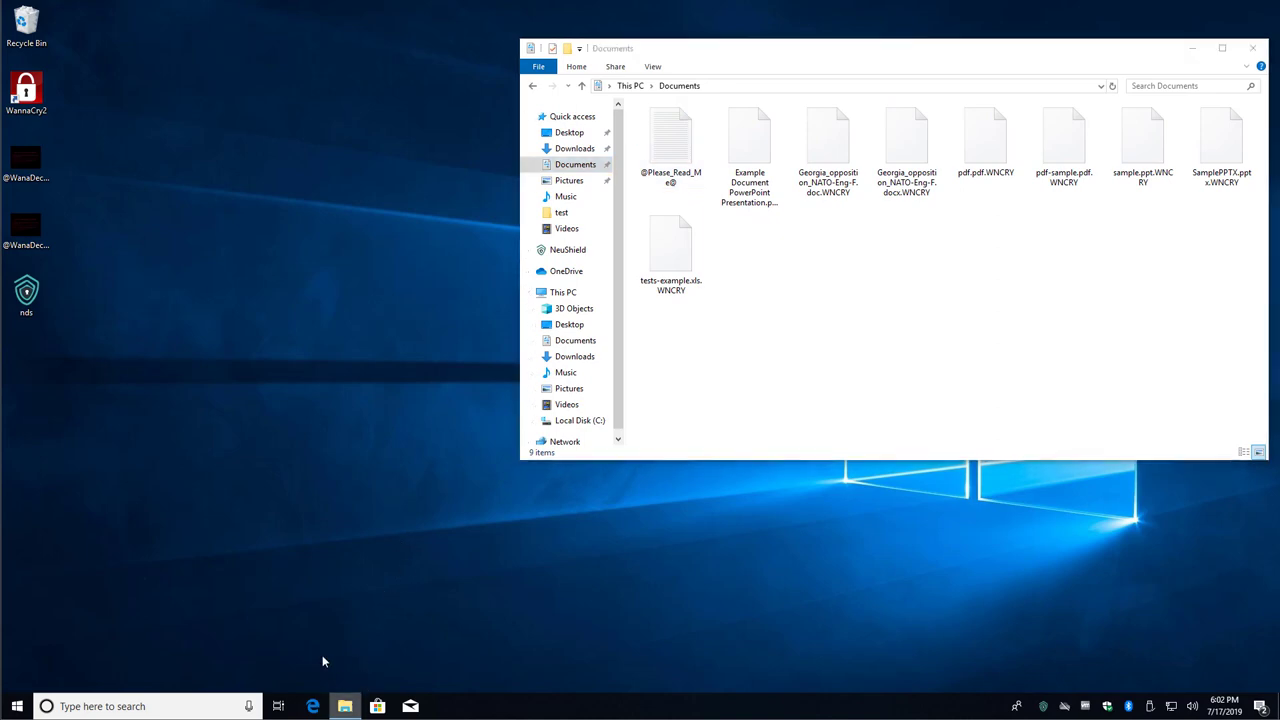
right_click(340, 697)
left_click(304, 516)
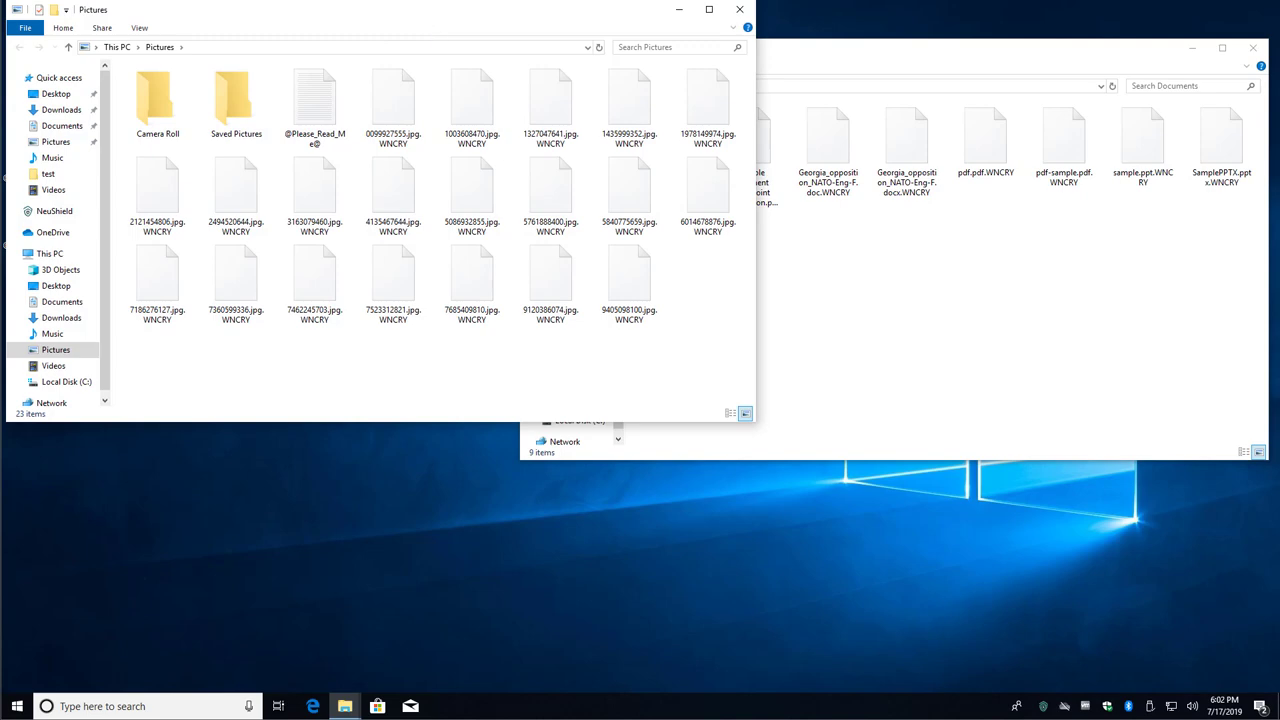
left_click_drag(422, 18, 472, 263)
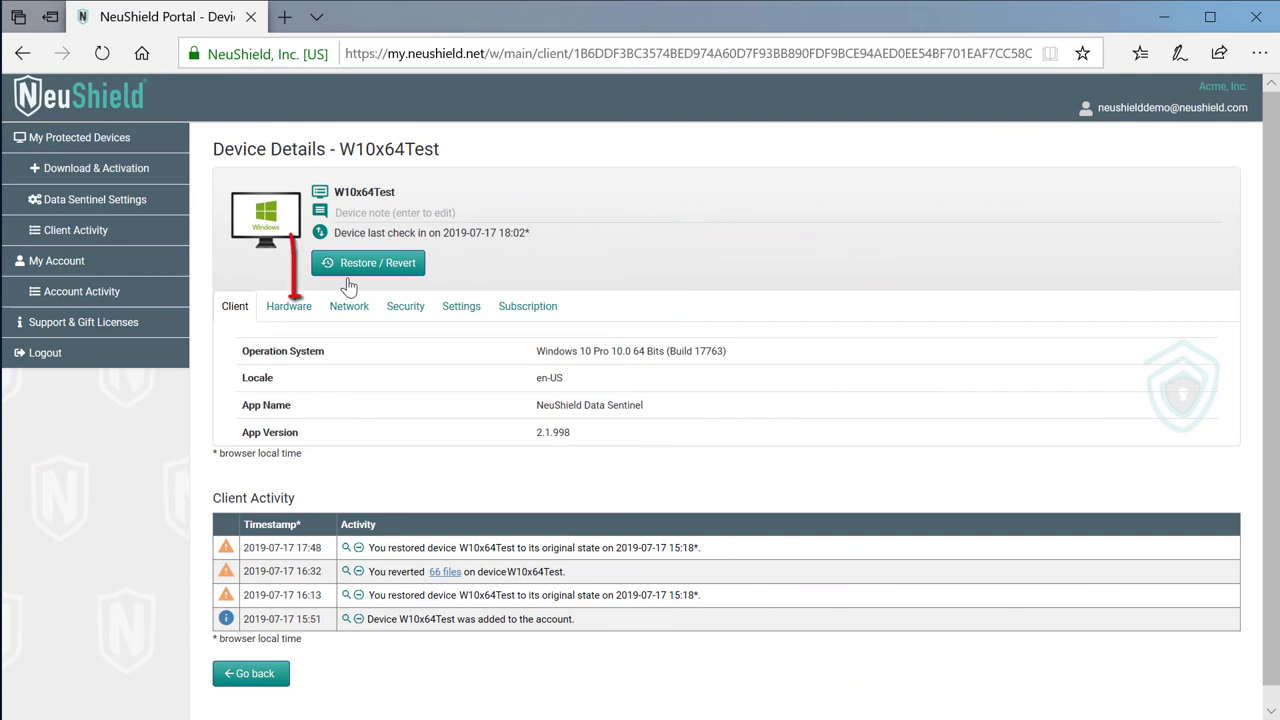
- Choose Revert Files for W10x64Test and select the Documents and Pictures folders
left_click(370, 266)
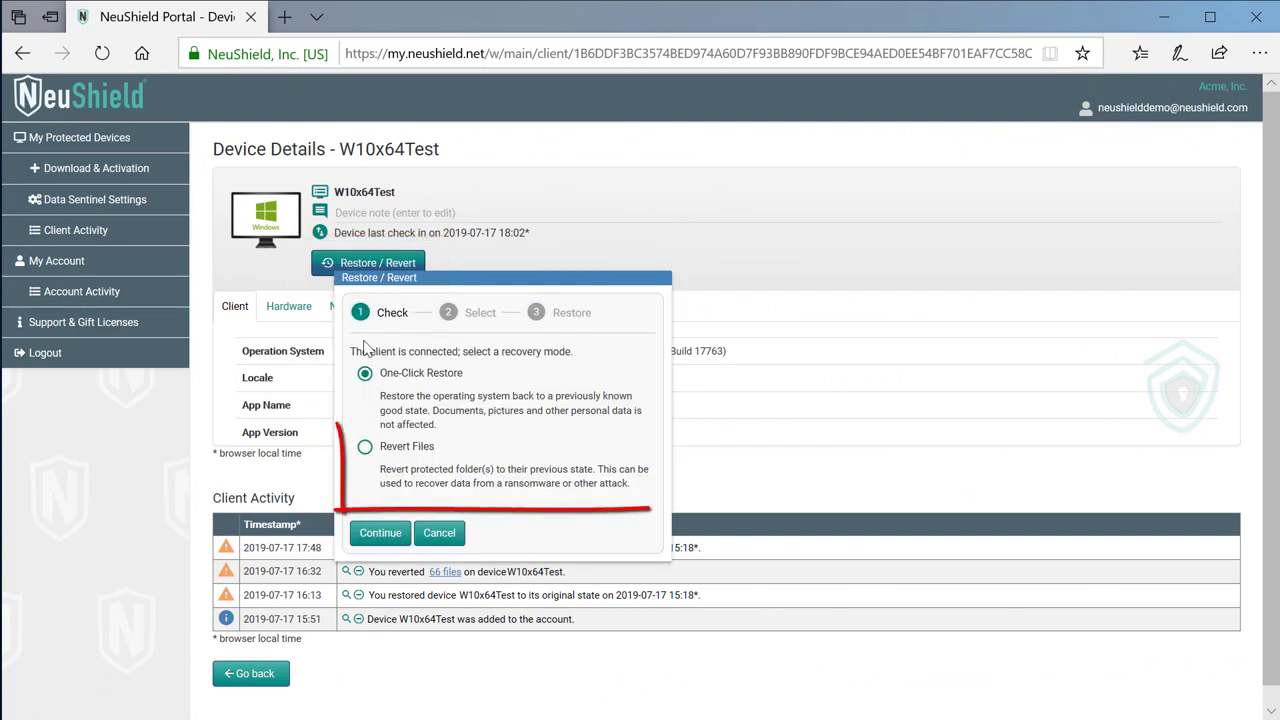
left_click(365, 447)
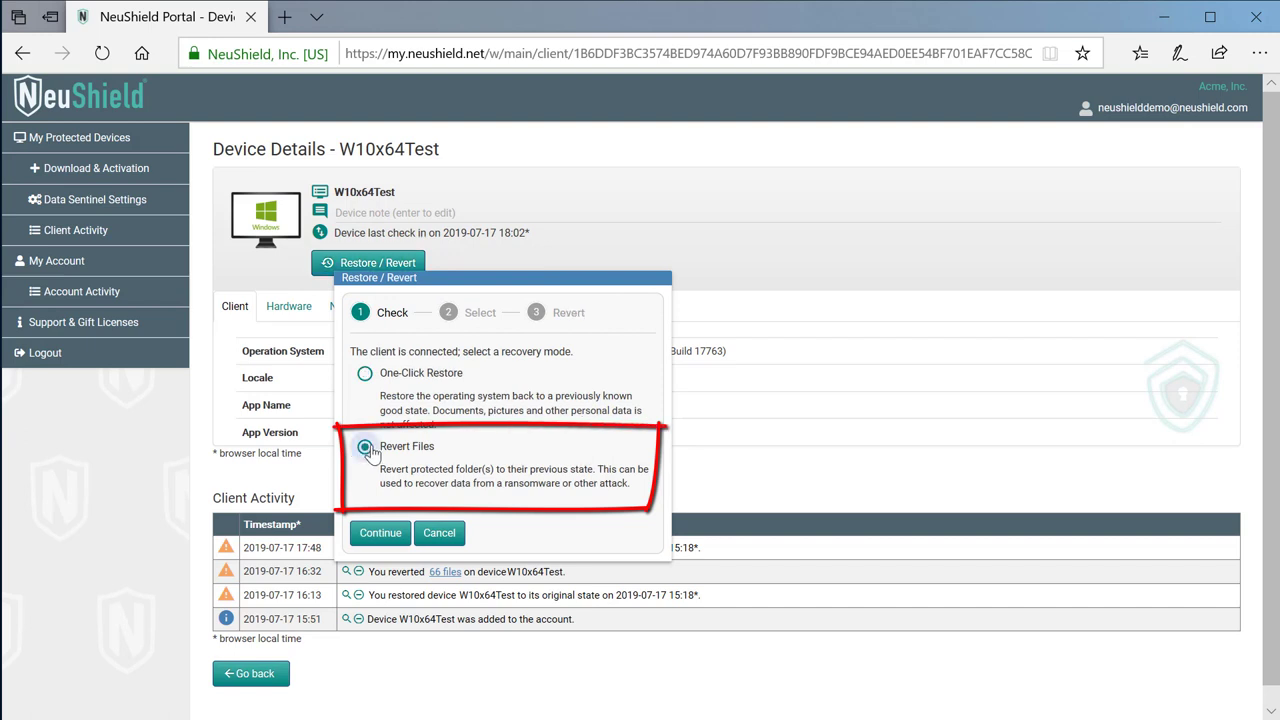
left_click(395, 533)
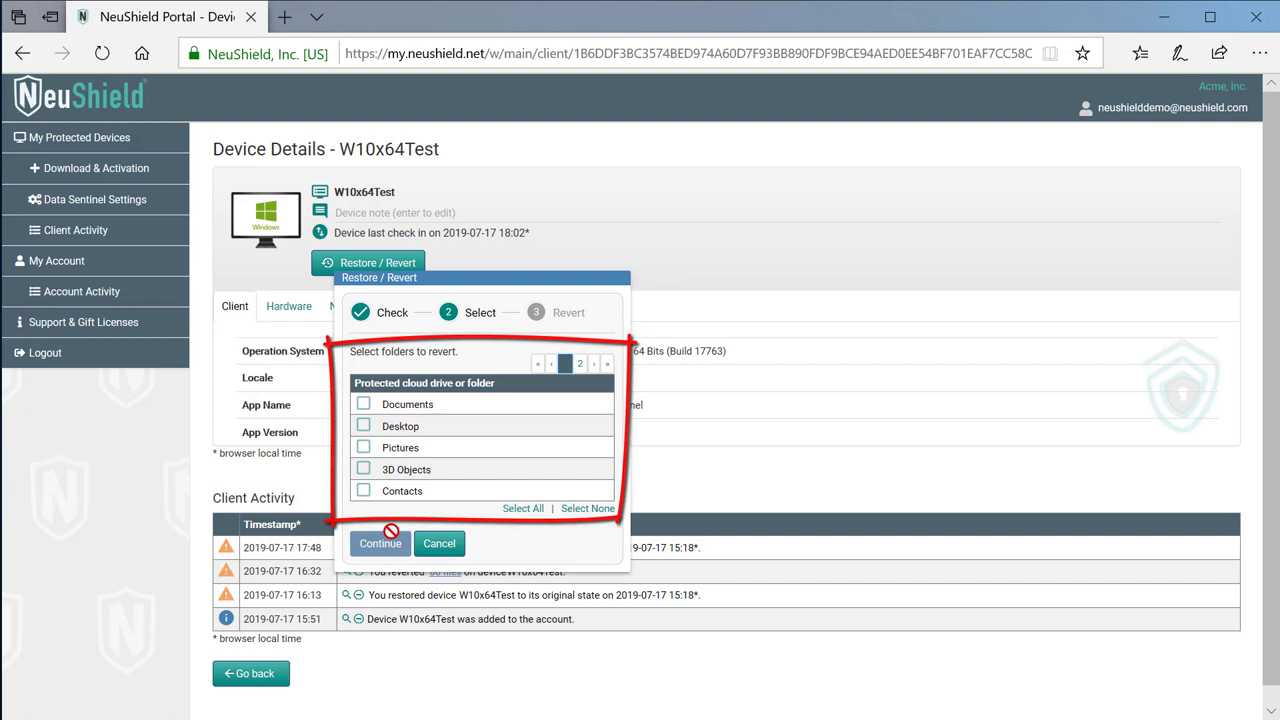
left_click(364, 406)
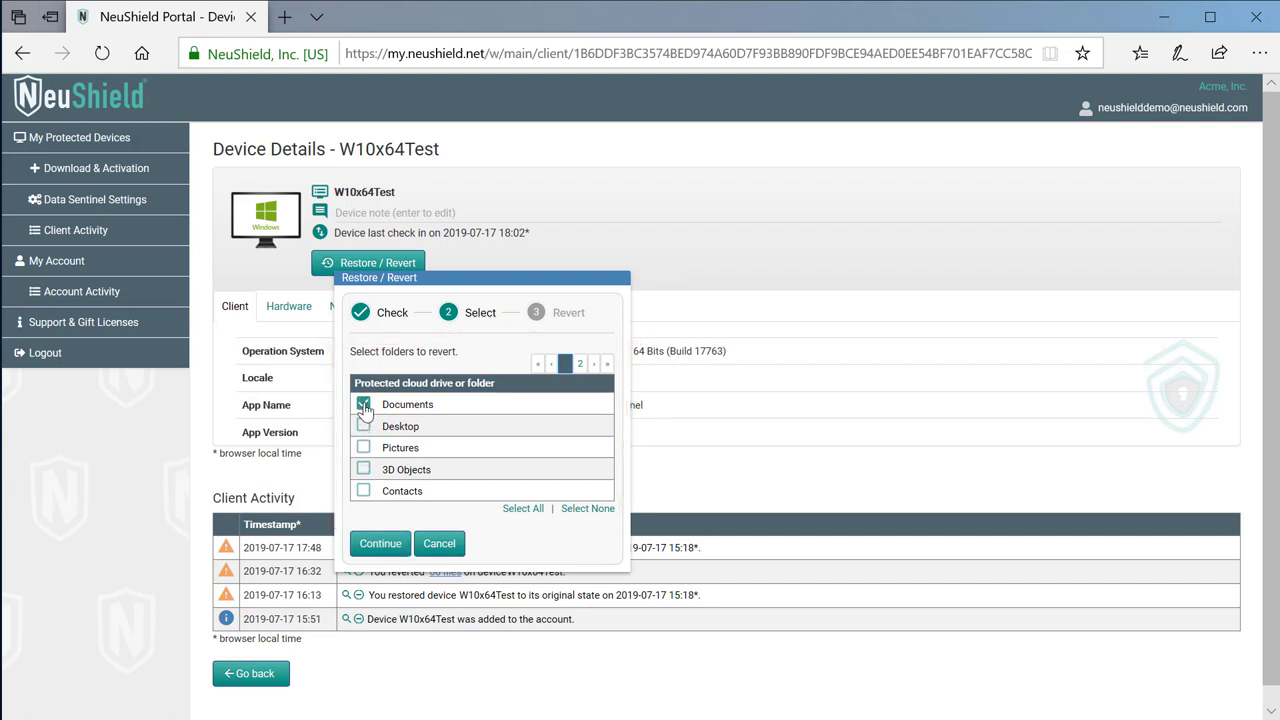
left_click(363, 447)
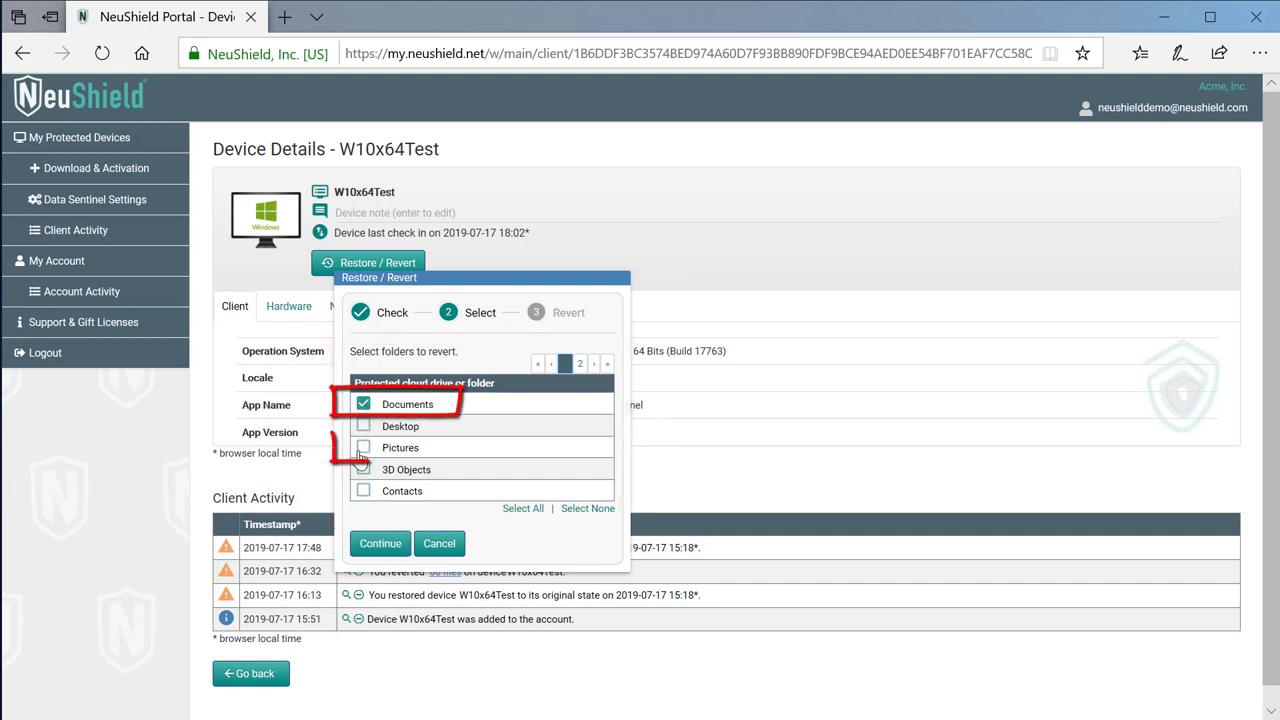
left_click(378, 544)
- Force the revert with the message 'Recover data files' and confirm sending it
left_click(378, 441)
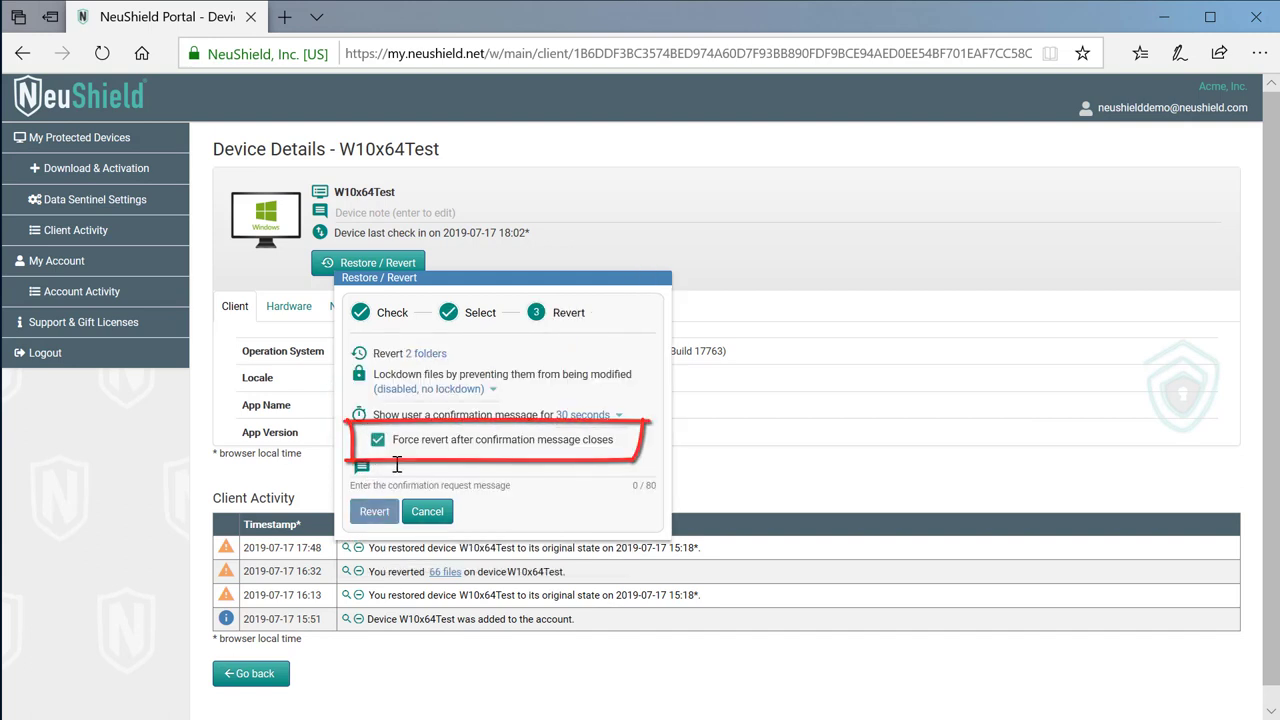
left_click(400, 466)
type("Recover data files")
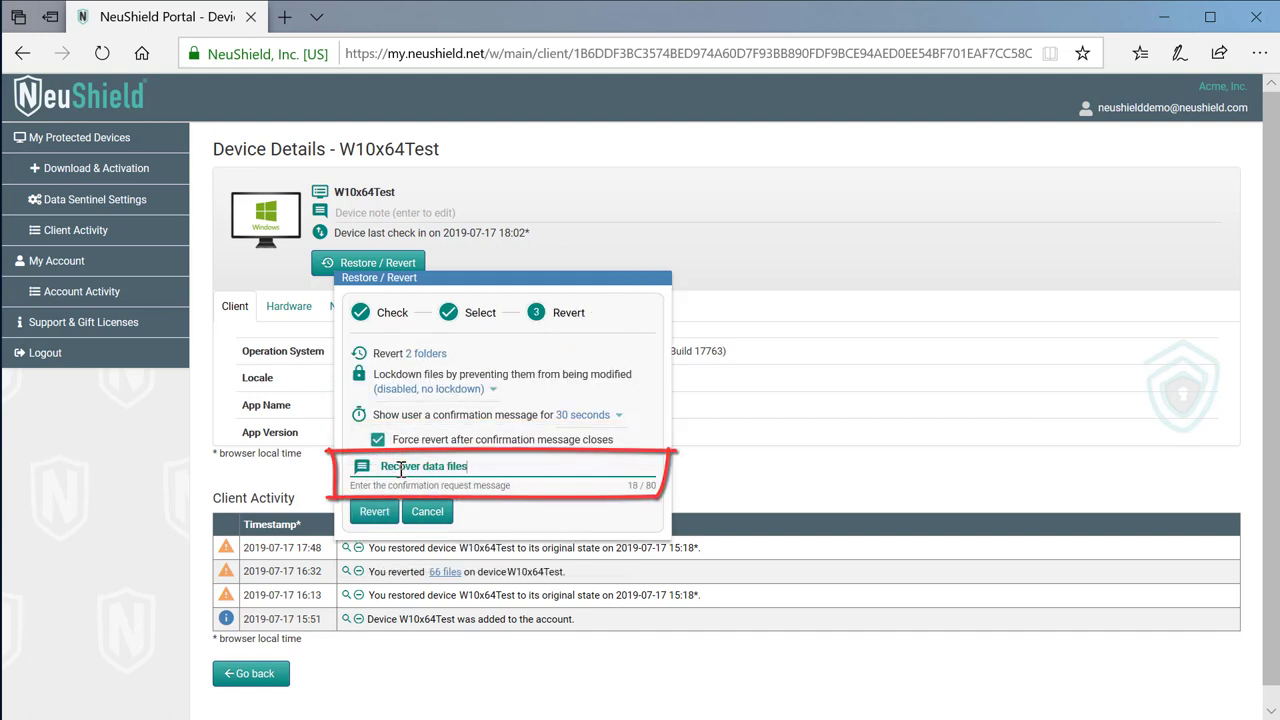
left_click(374, 511)
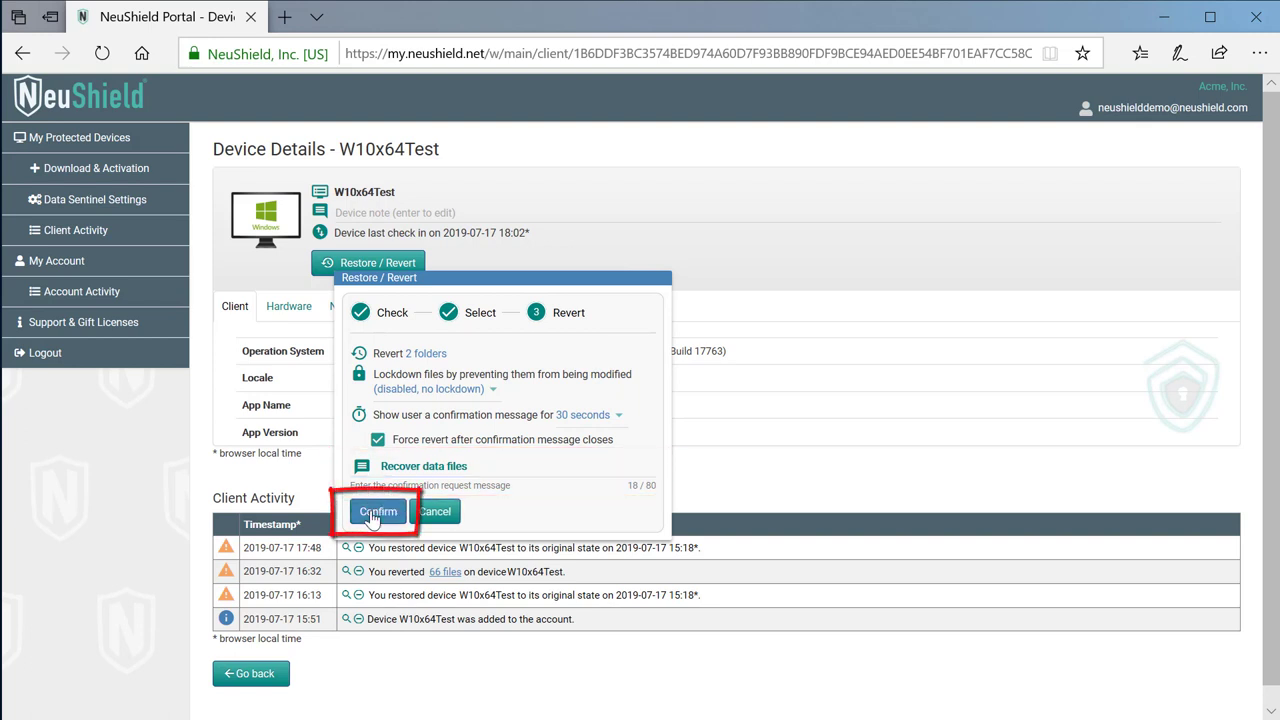
left_click(375, 512)
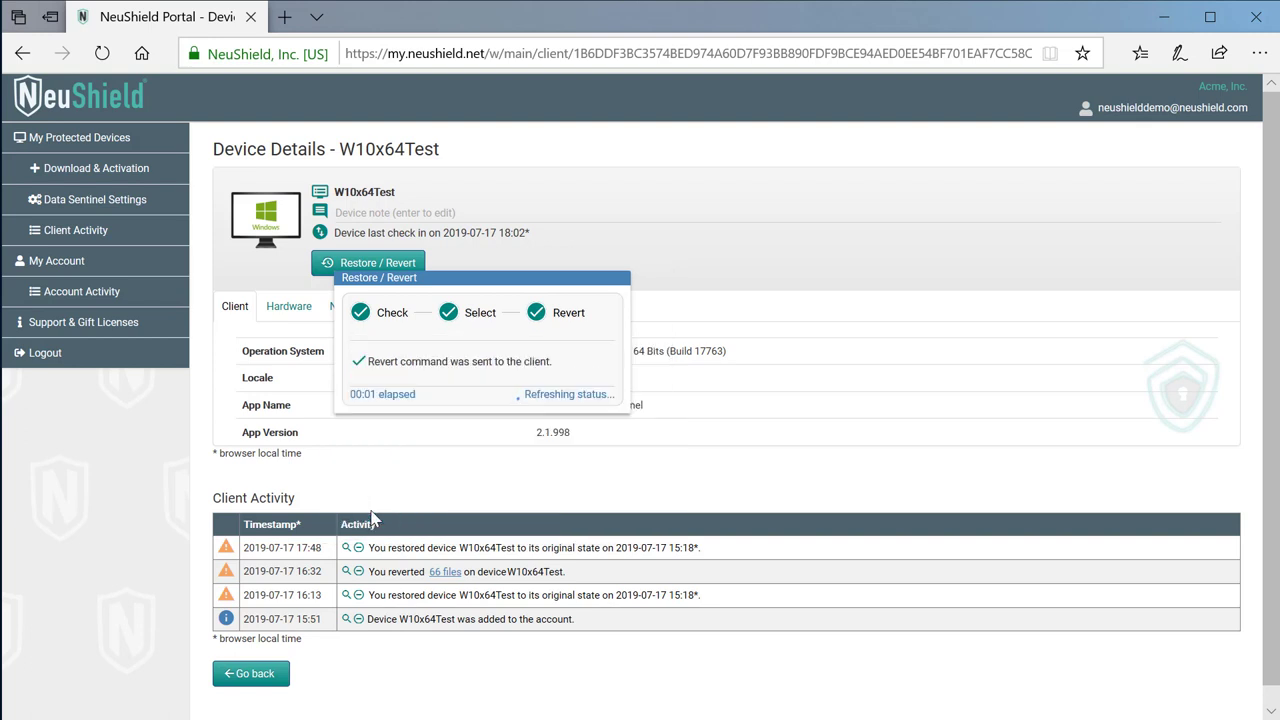